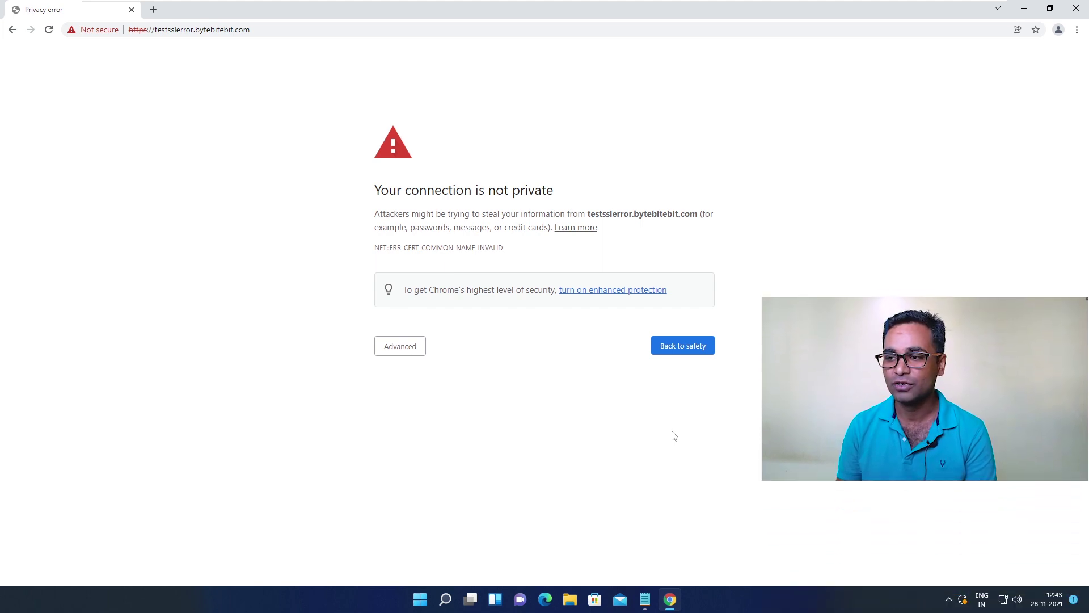
Open the Windows date and time settings, synchronize the clock with the time server, review the time zone choice and close the settings
right_click(1057, 602)
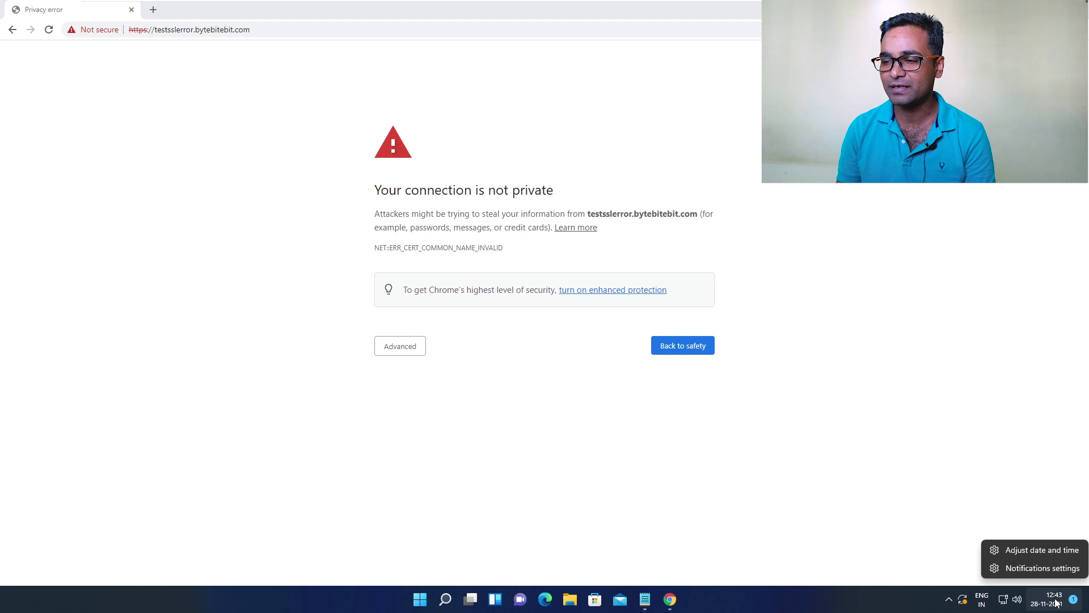
left_click(1025, 552)
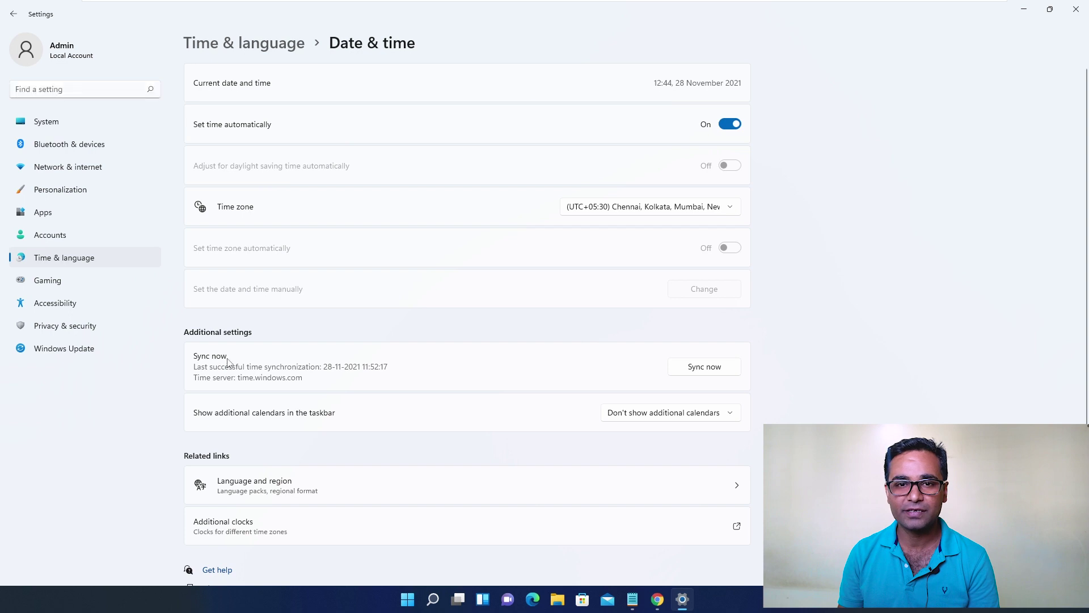
left_click(712, 367)
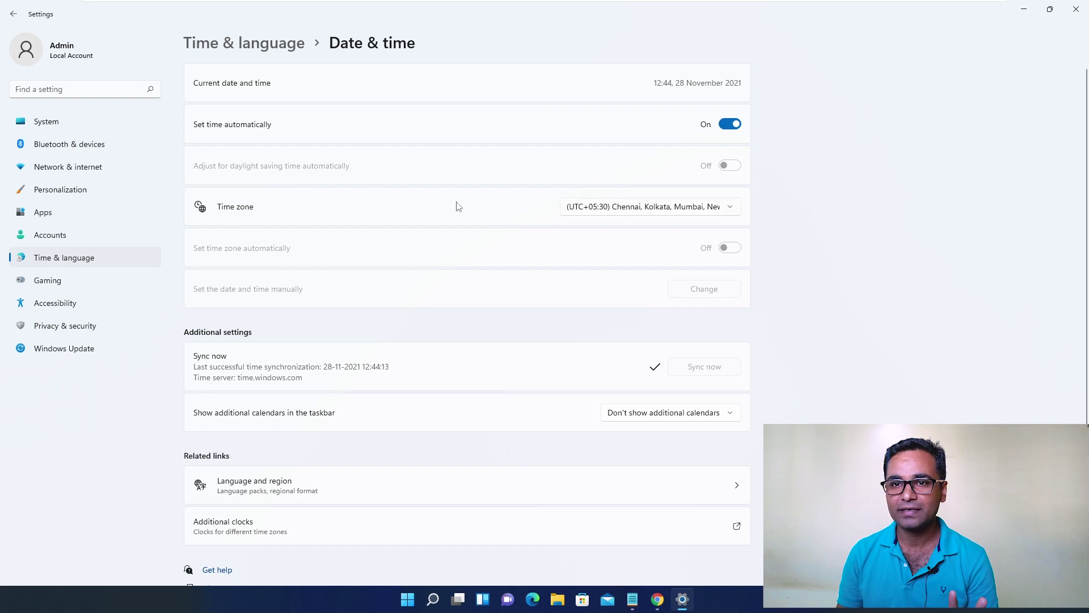
left_click(606, 214)
left_click(607, 209)
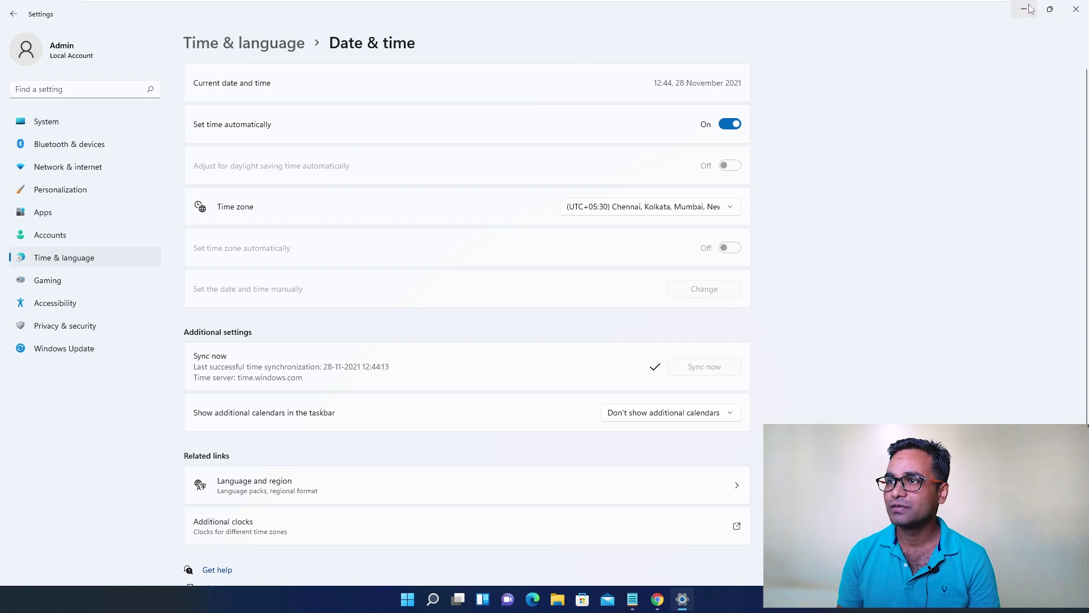
left_click(1080, 9)
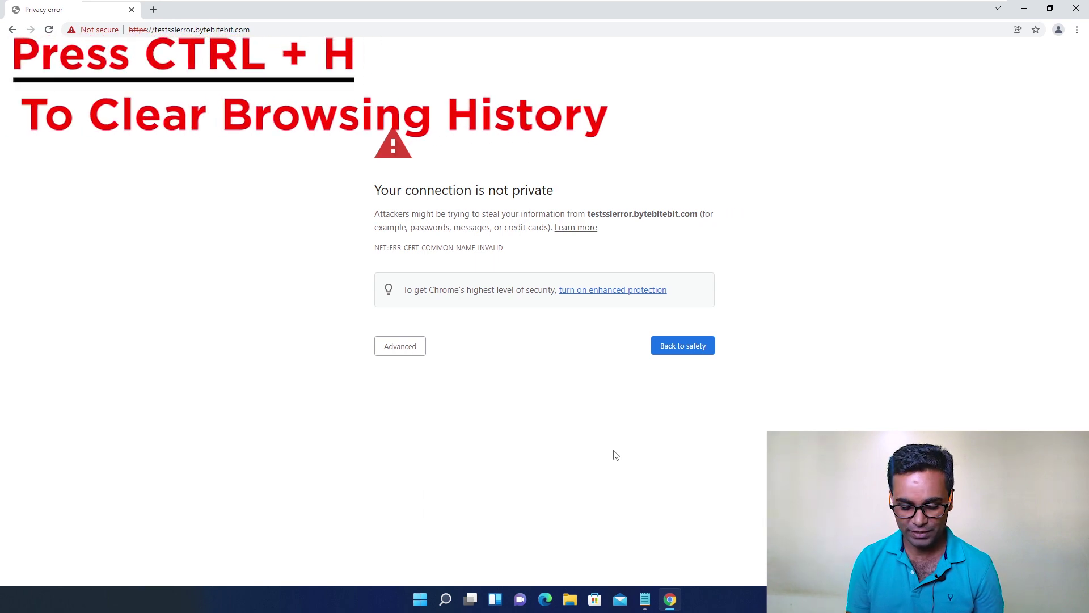
Clear all-time browsing data, including cookies, cached files, passwords, autofill data, site settings and hosted app data, and restart the browser
key("ctrl+h")
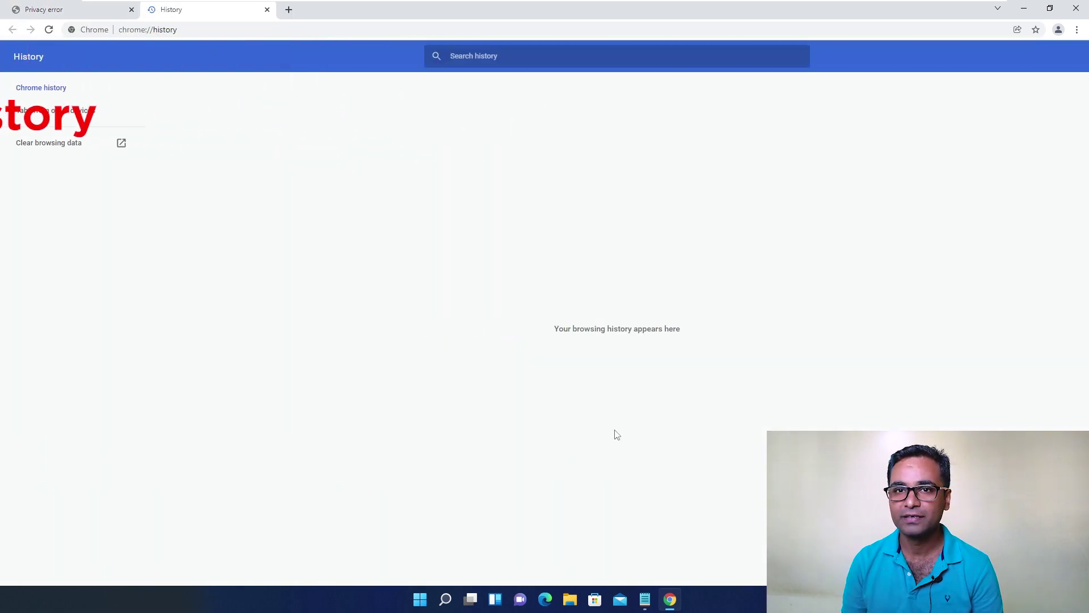
left_click(75, 146)
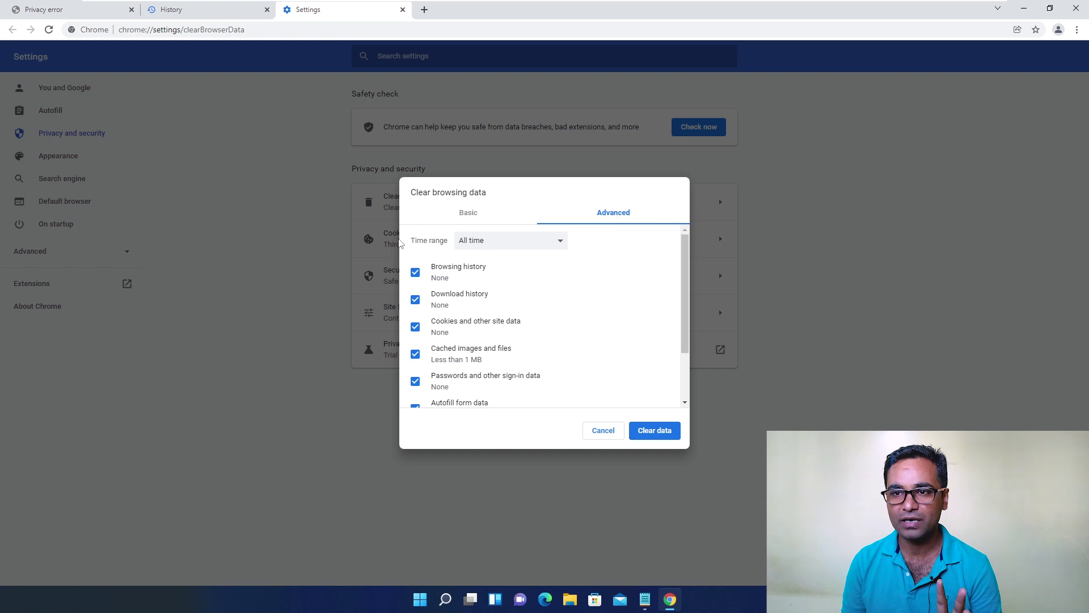
left_click_drag(418, 240, 501, 243)
left_click(477, 245)
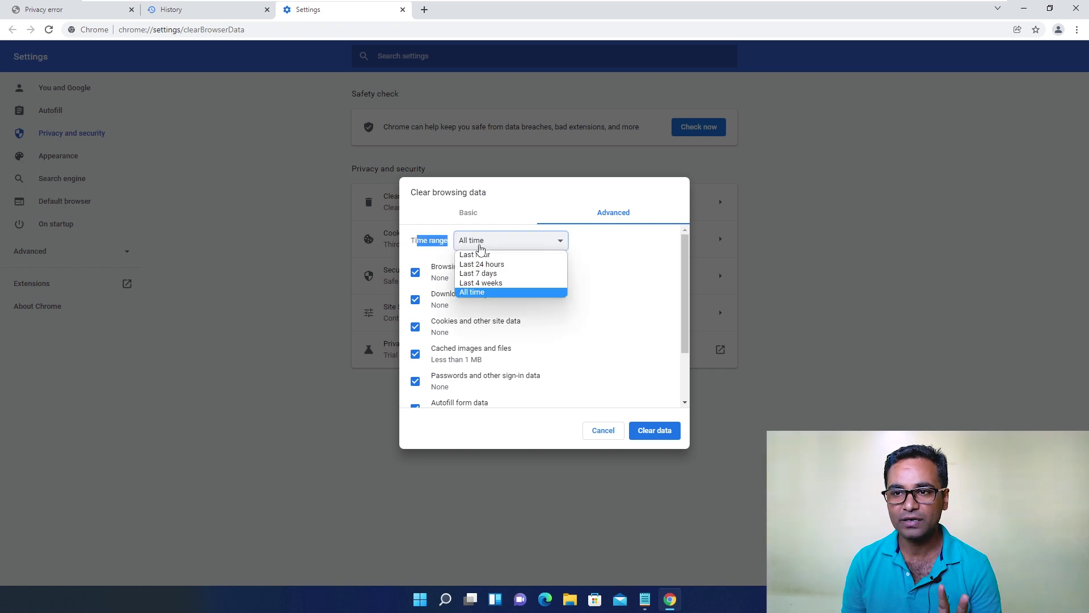
left_click(492, 293)
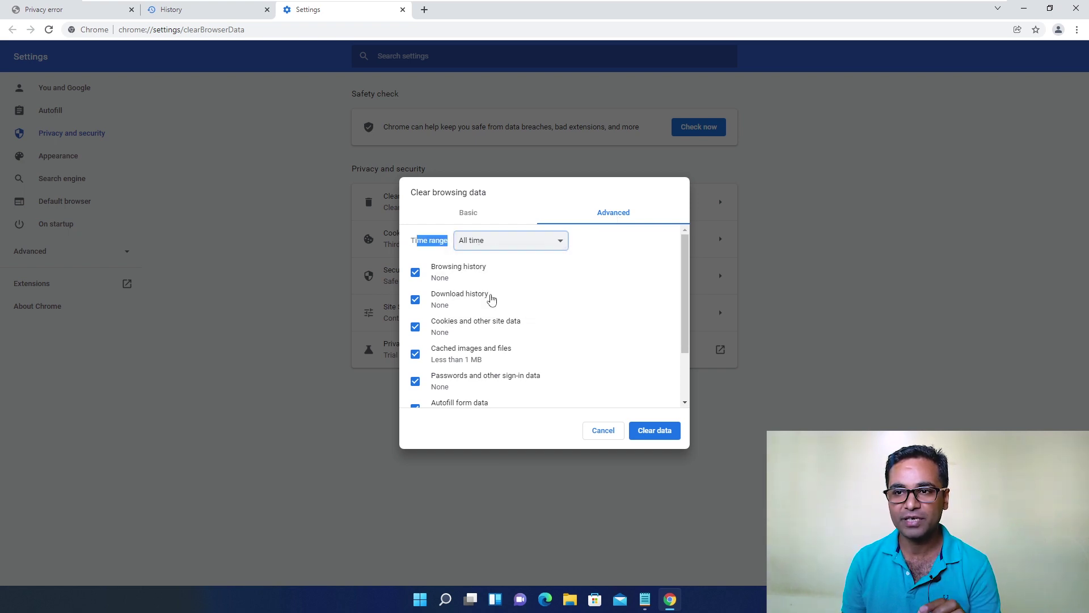
left_click(415, 275)
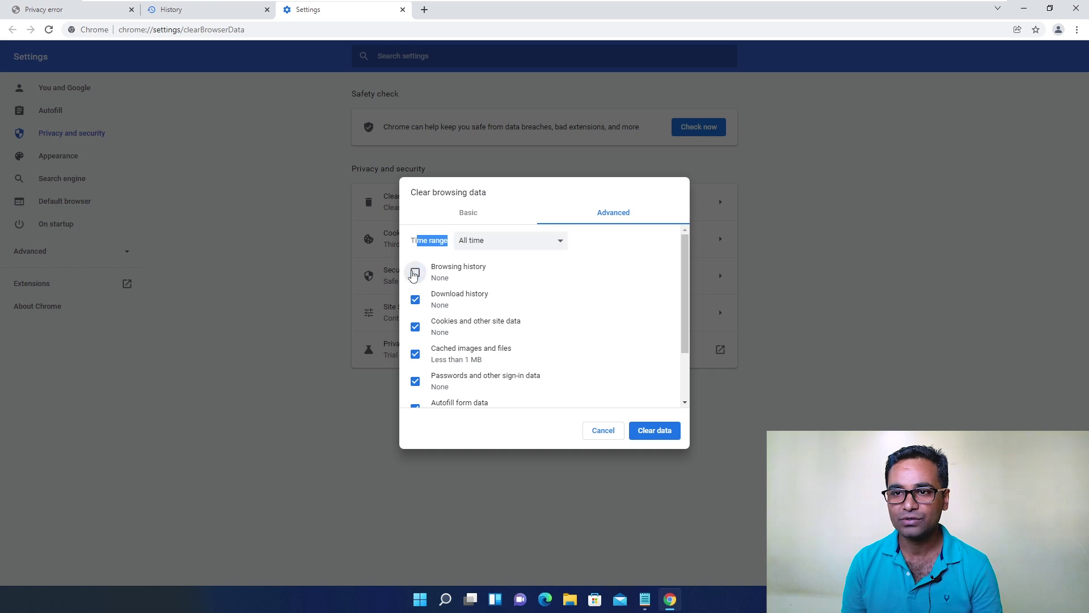
scroll(448, 298, "down", 2)
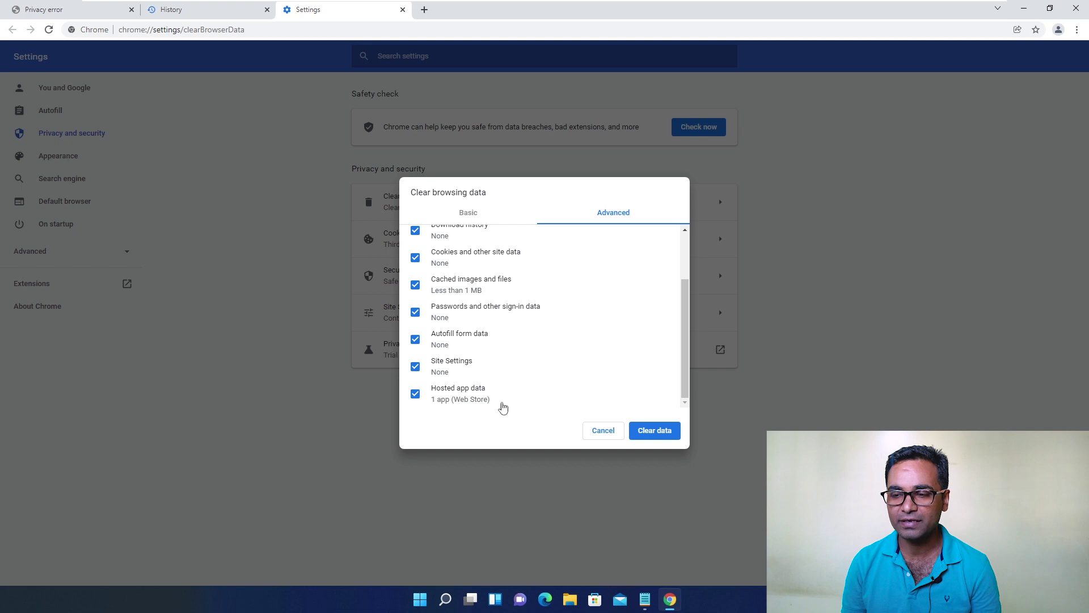
left_click(661, 431)
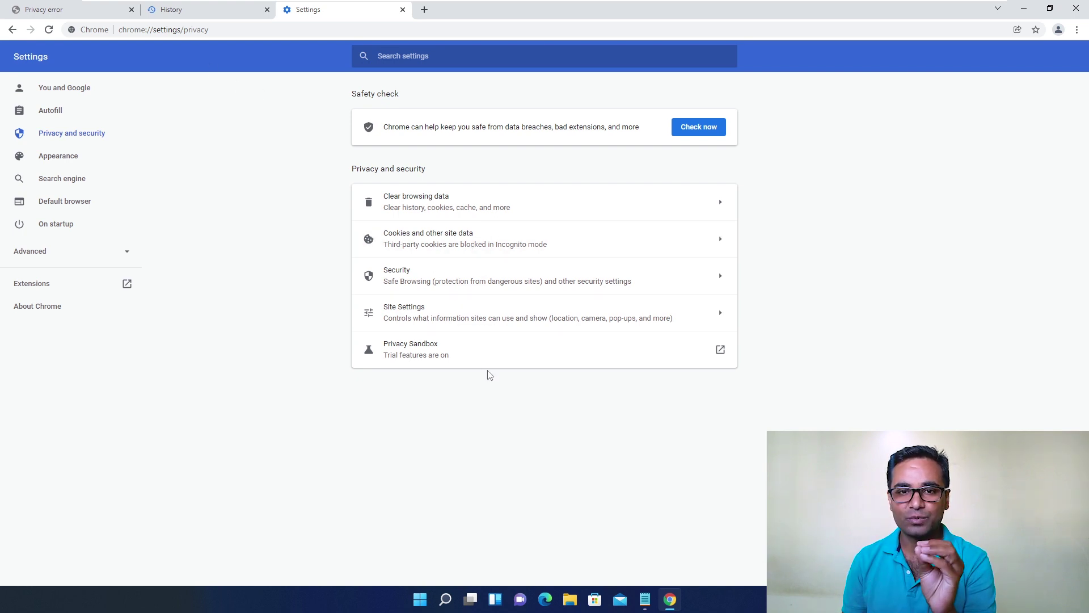
left_click(1080, 10)
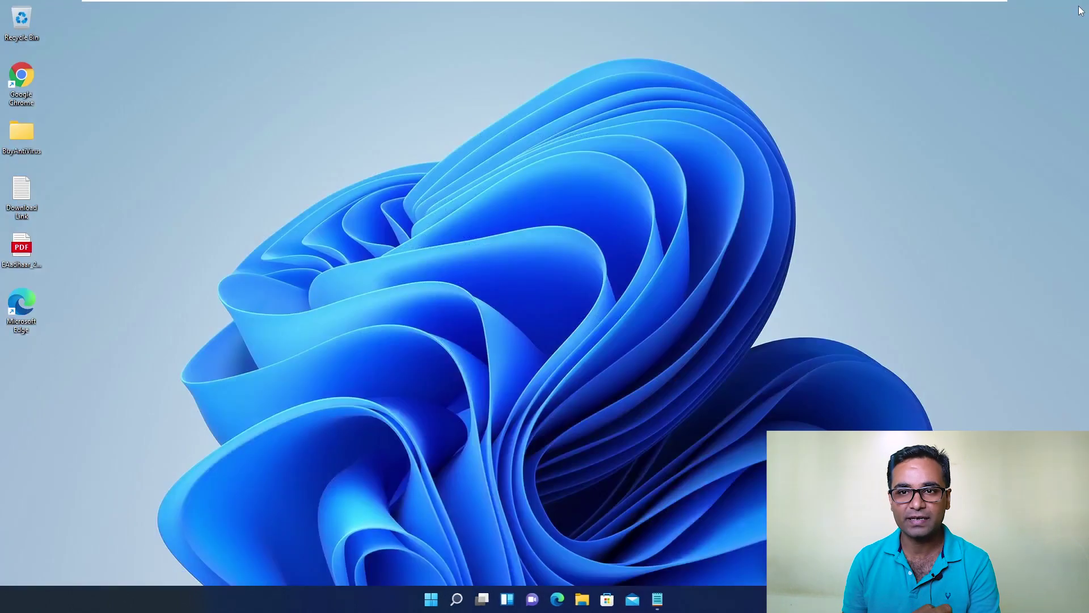
double_click(21, 96)
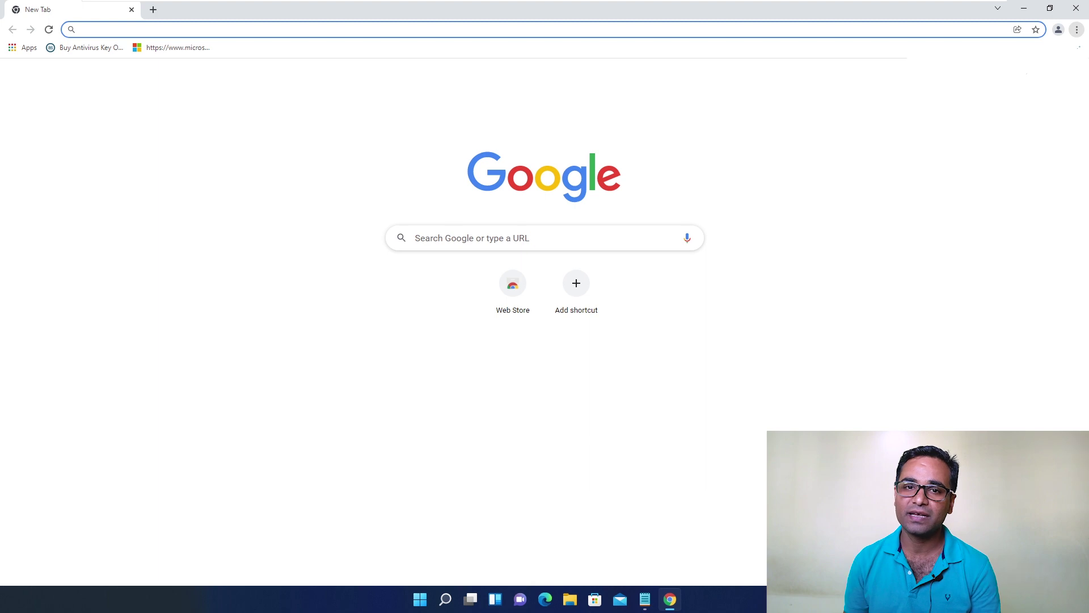
Open the About Chrome page and check the browser's update status and version number
left_click(1077, 30)
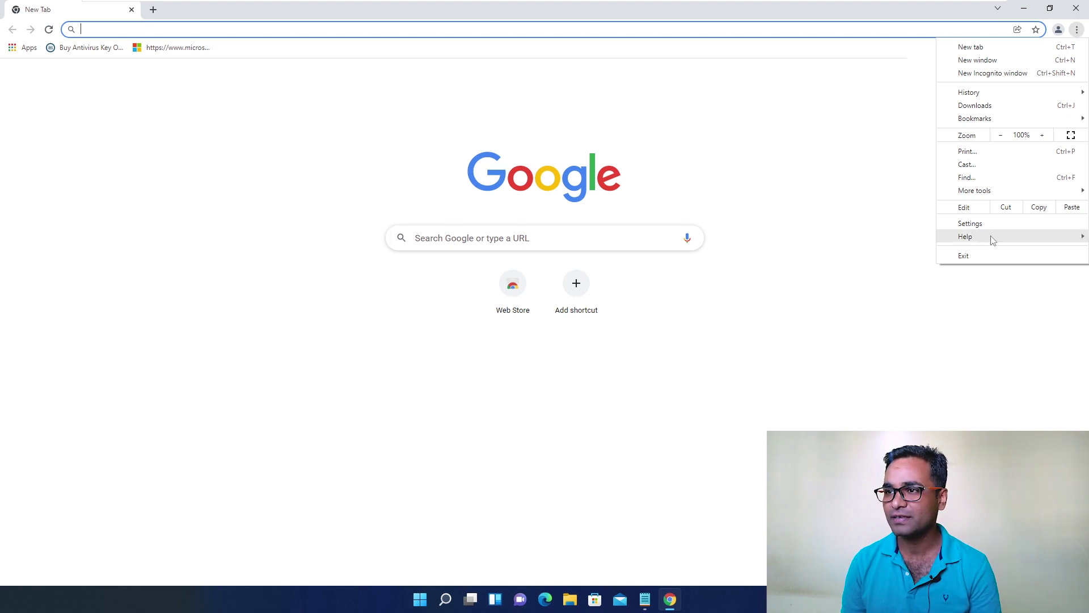
mouse_move(993, 240)
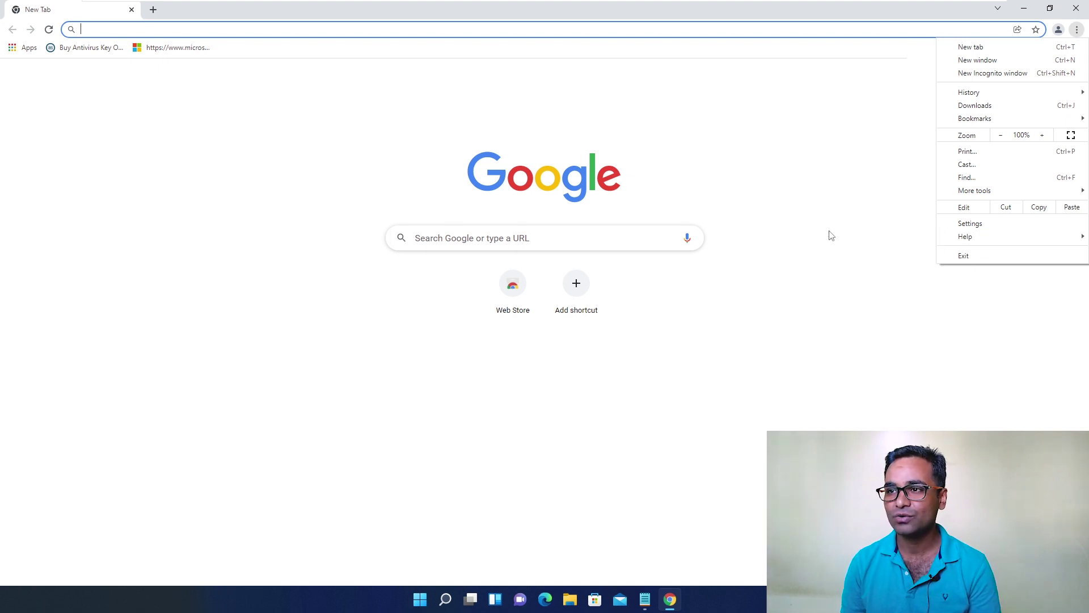
left_click(863, 238)
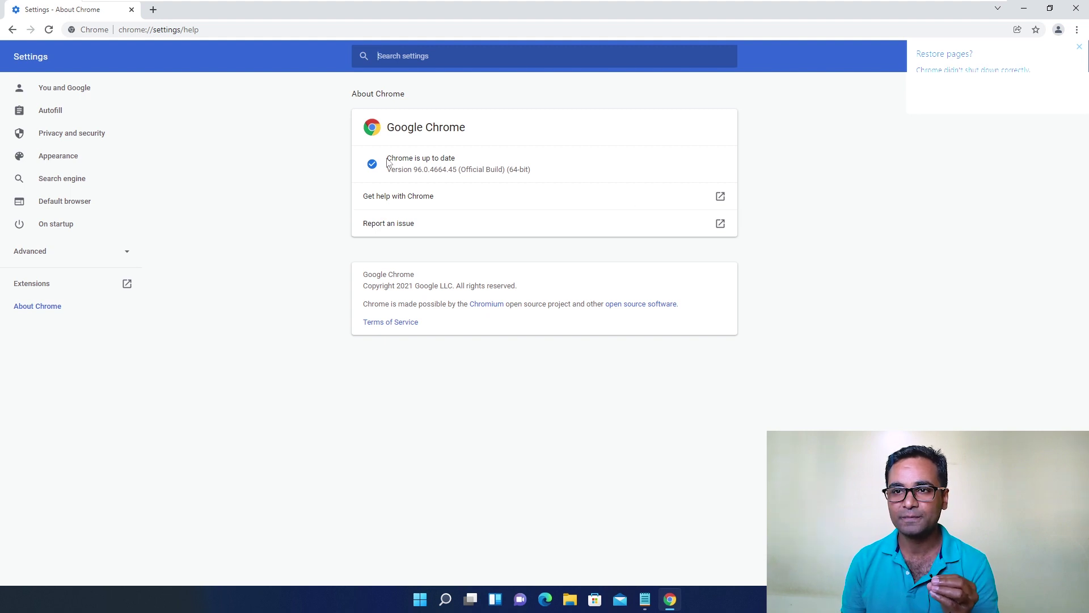
left_click_drag(388, 162, 471, 164)
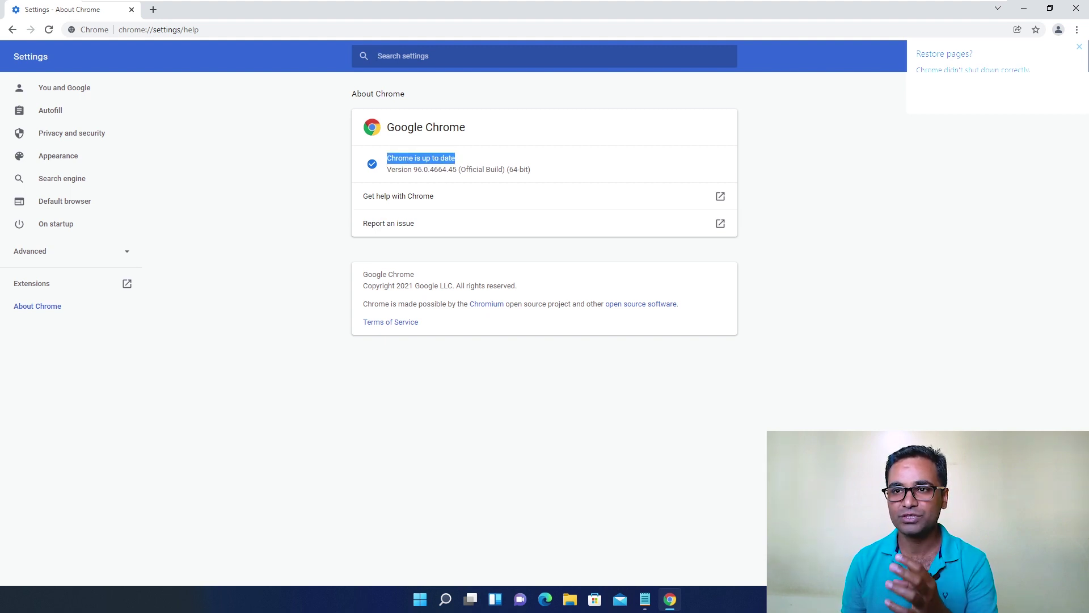
double_click(426, 158)
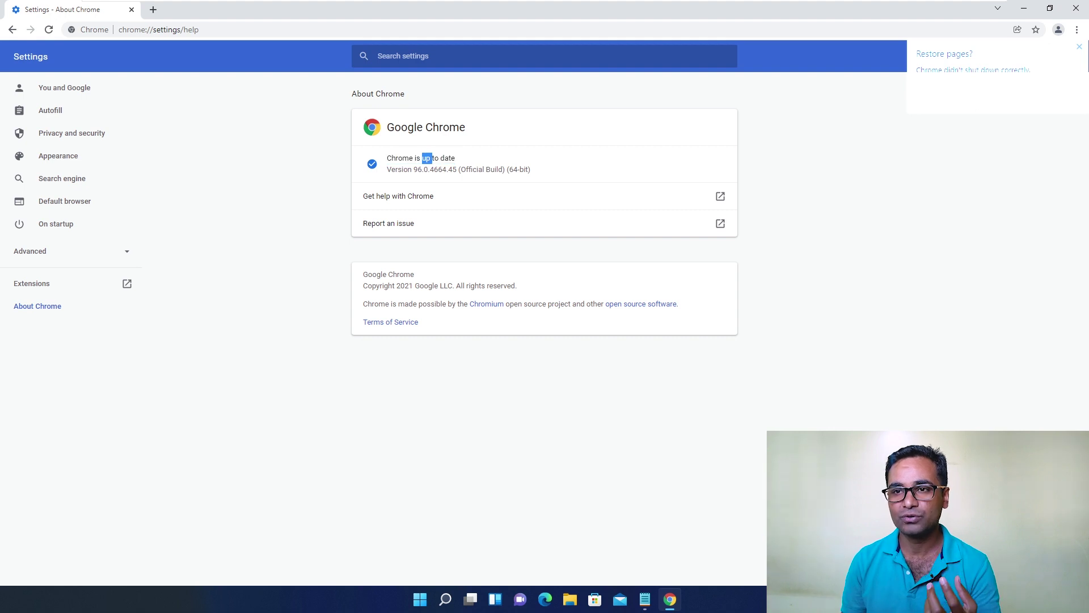
left_click_drag(387, 159, 455, 159)
left_click(464, 158)
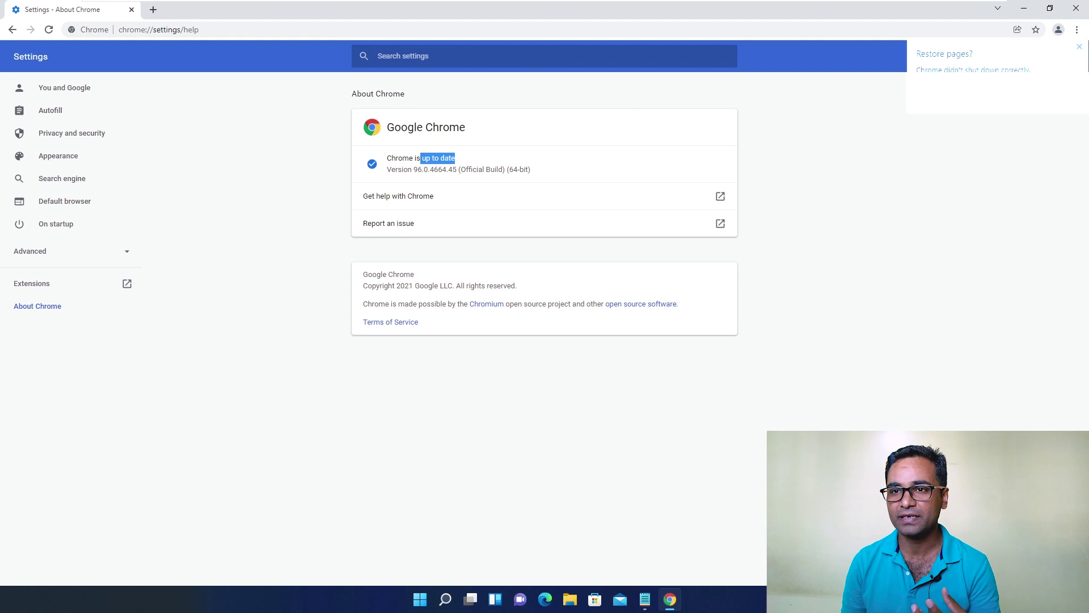
double_click(435, 170)
left_click(555, 178)
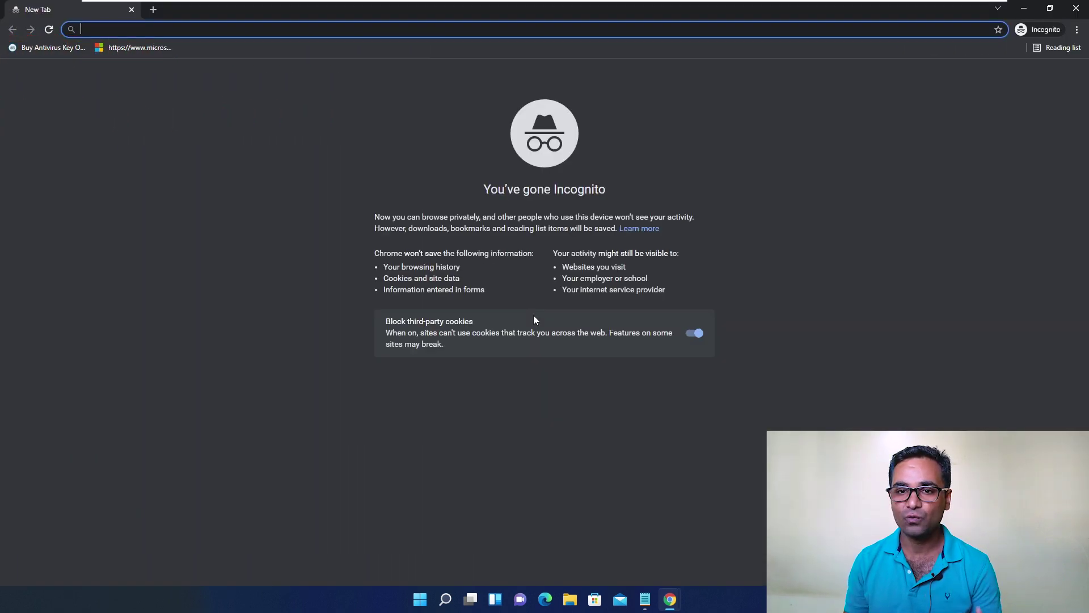
left_click(647, 601)
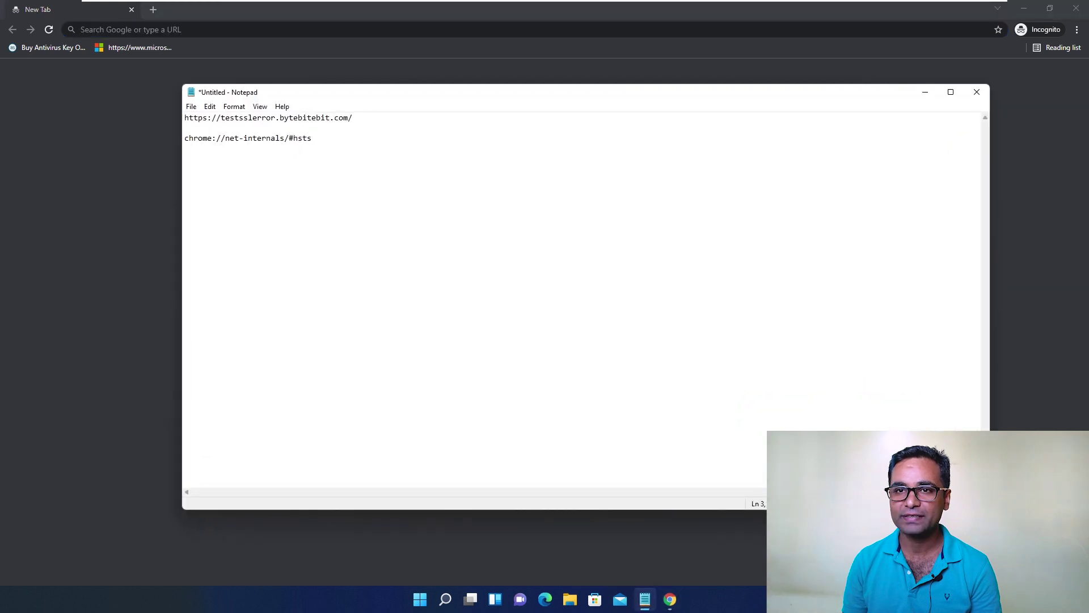
left_click_drag(352, 118, 1, 93)
key("ctrl+c")
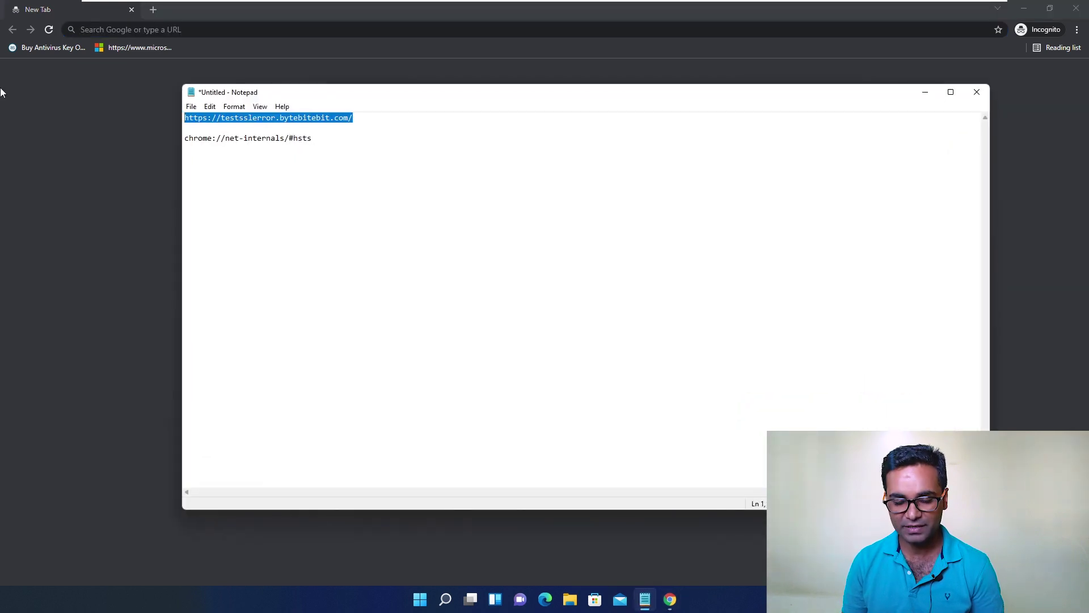
left_click(129, 29)
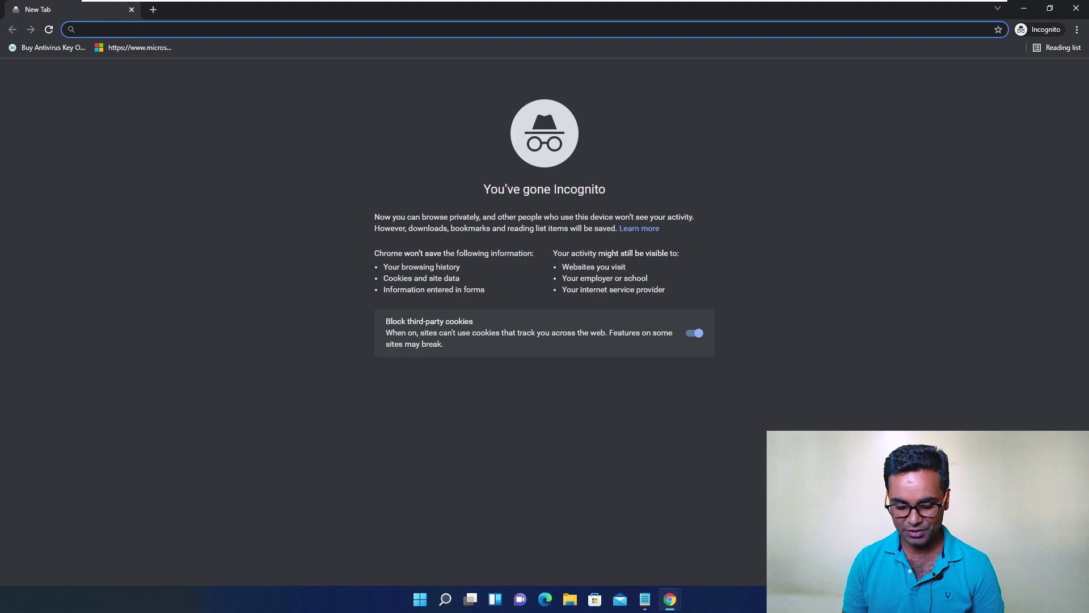
key("ctrl+v")
key("Return")
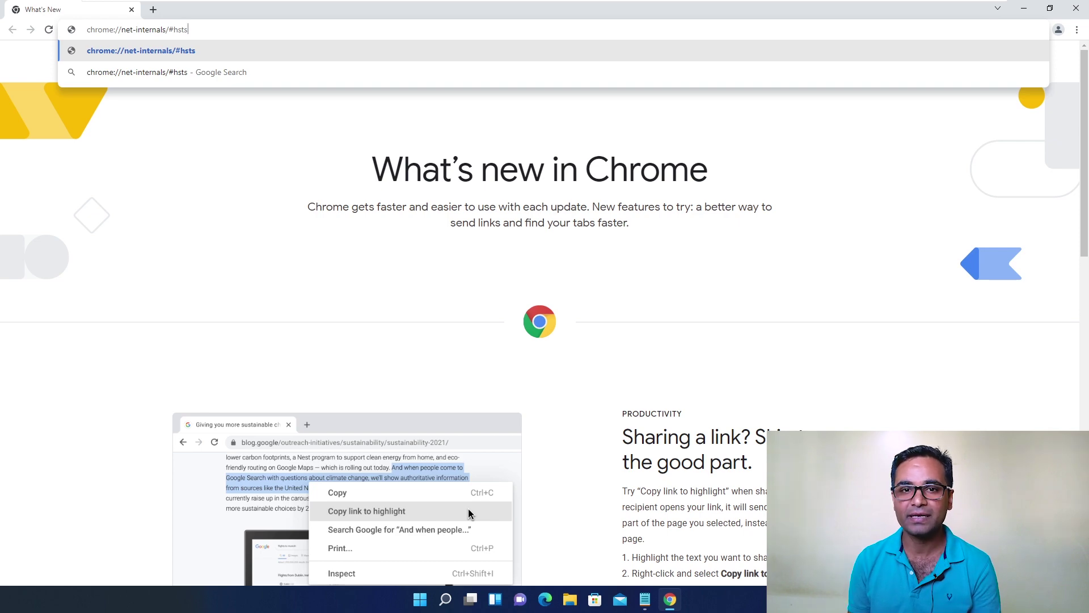
key("Return")
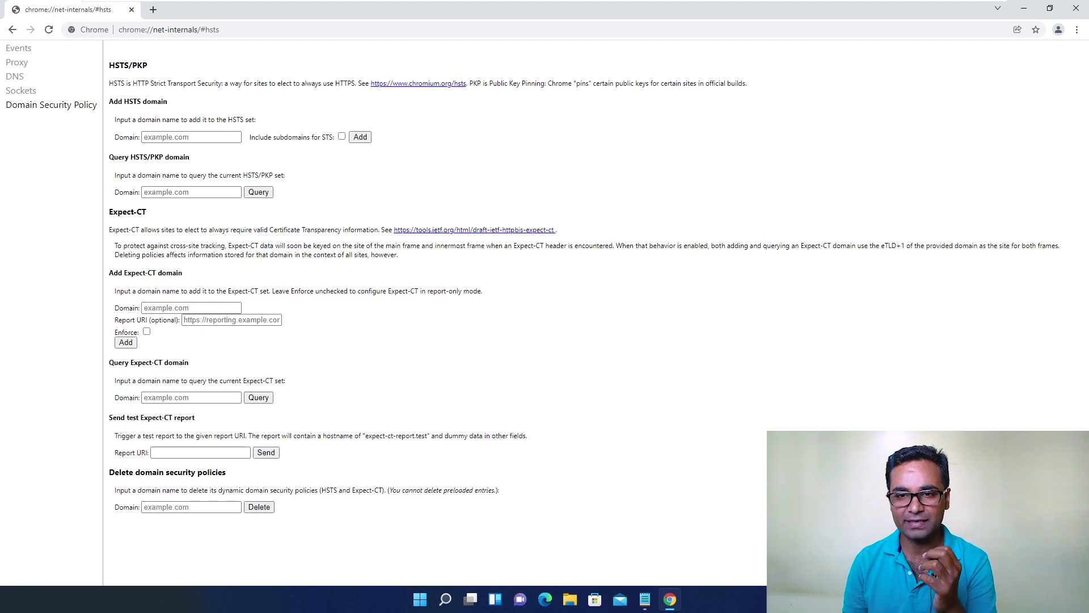
left_click(645, 599)
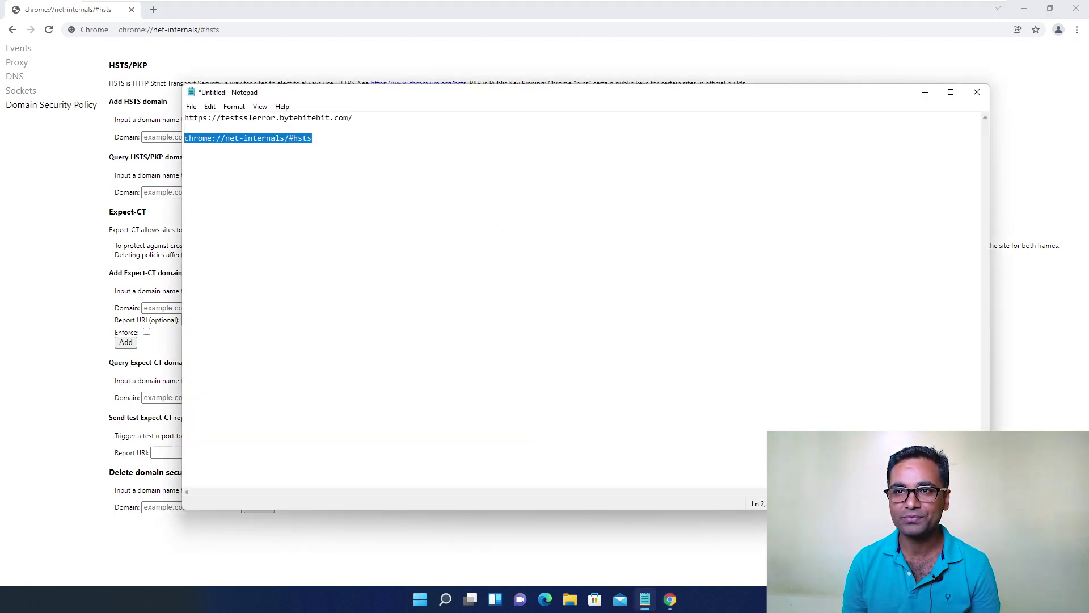
left_click_drag(353, 117, 123, 107)
key("ctrl+c")
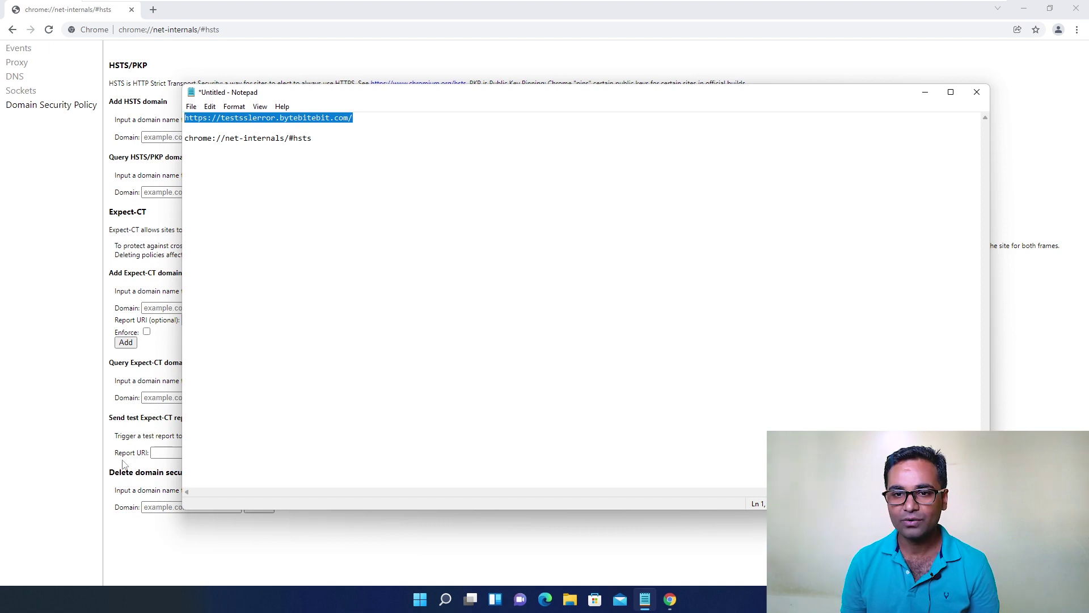
left_click(164, 506)
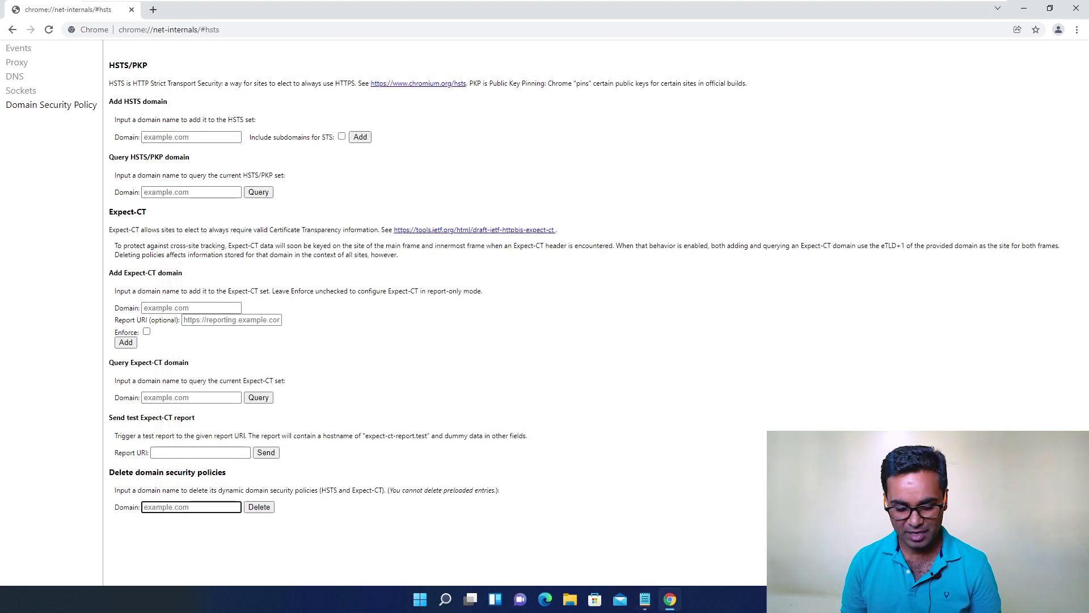
key("ctrl+v")
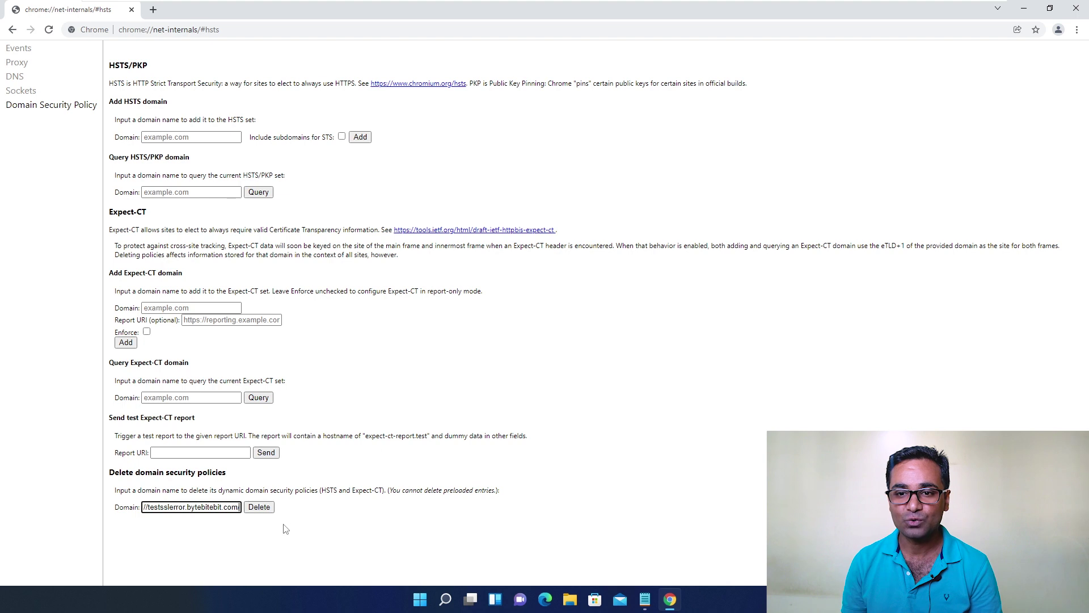
left_click(254, 507)
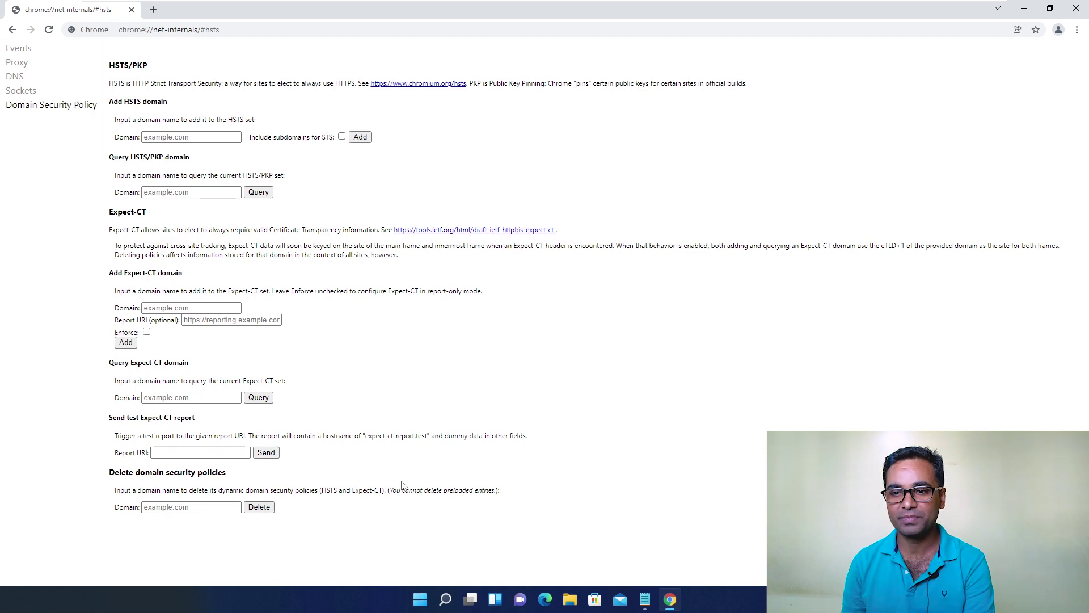
left_click(1080, 15)
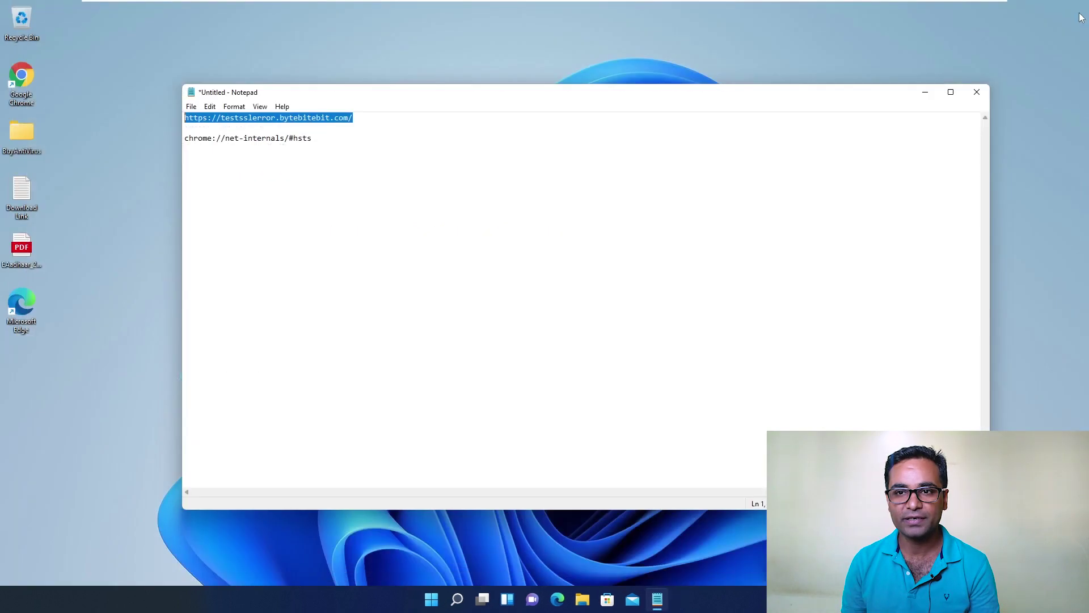
double_click(17, 79)
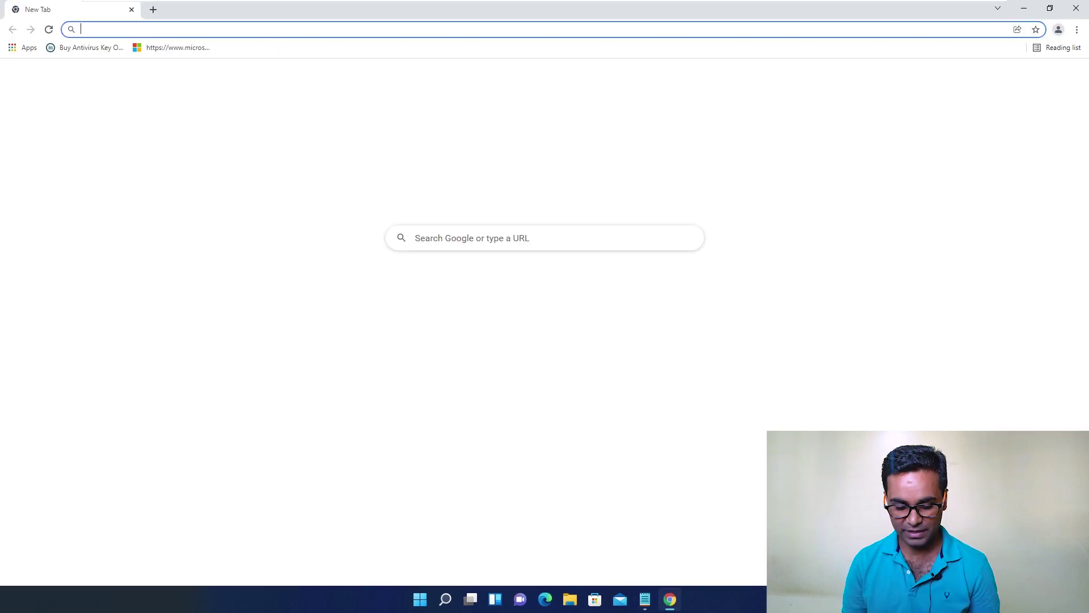
key("ctrl+v")
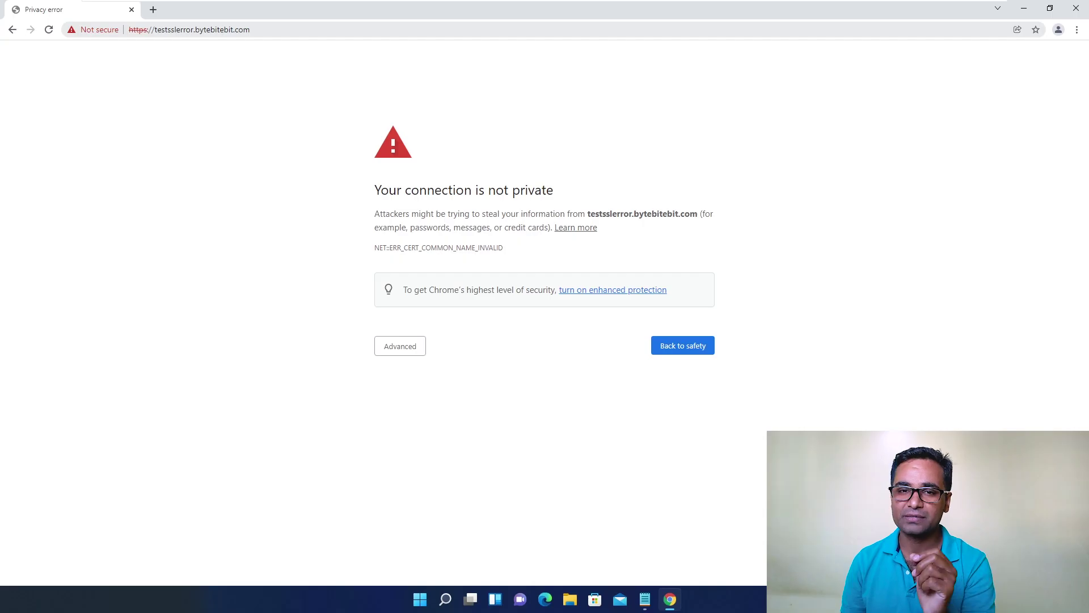
left_click(399, 346)
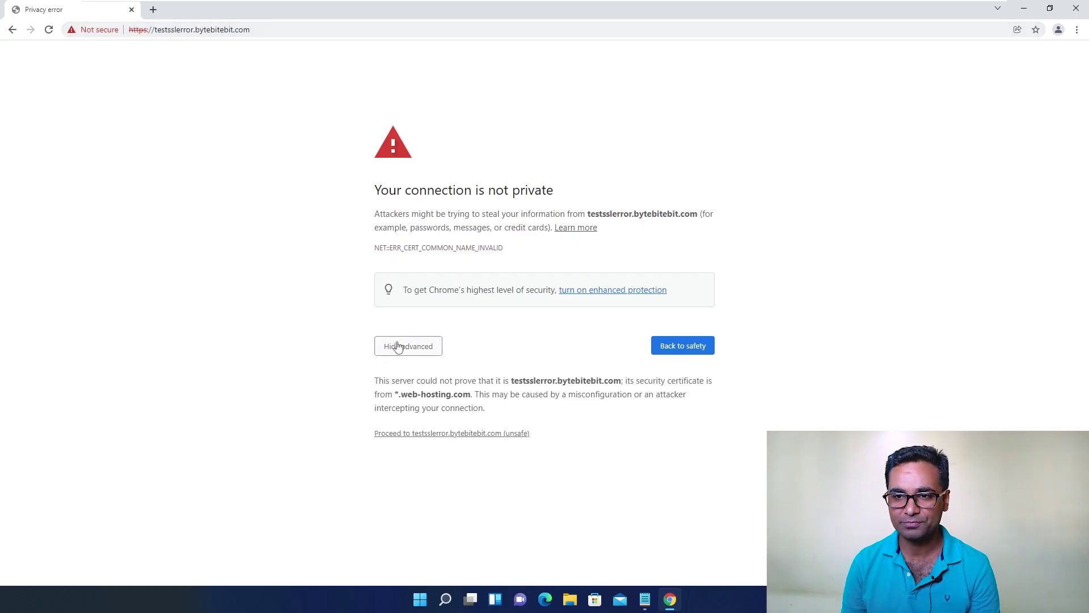
left_click(434, 434)
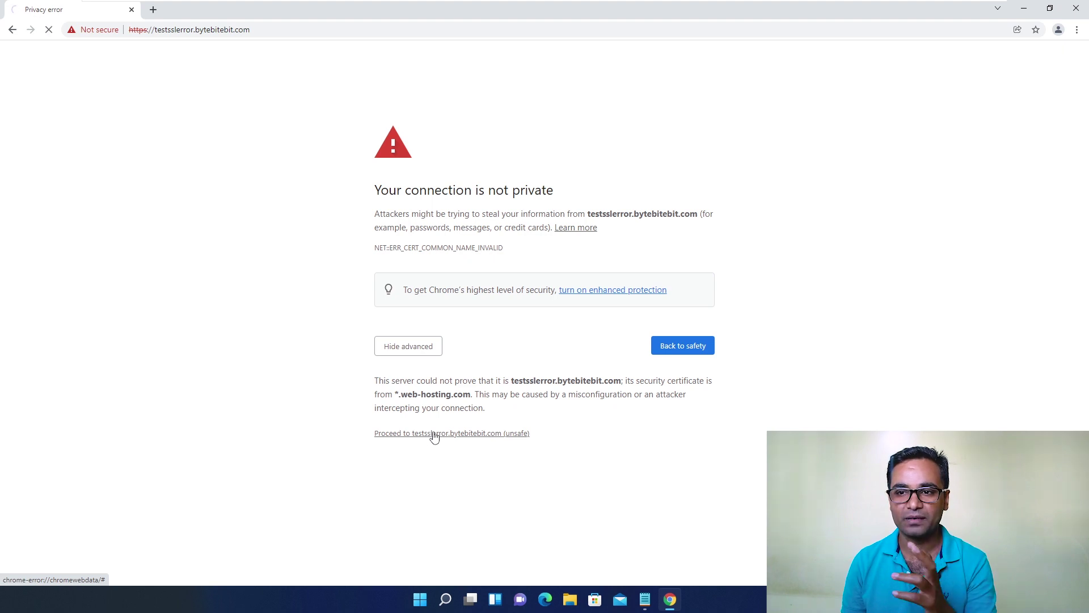